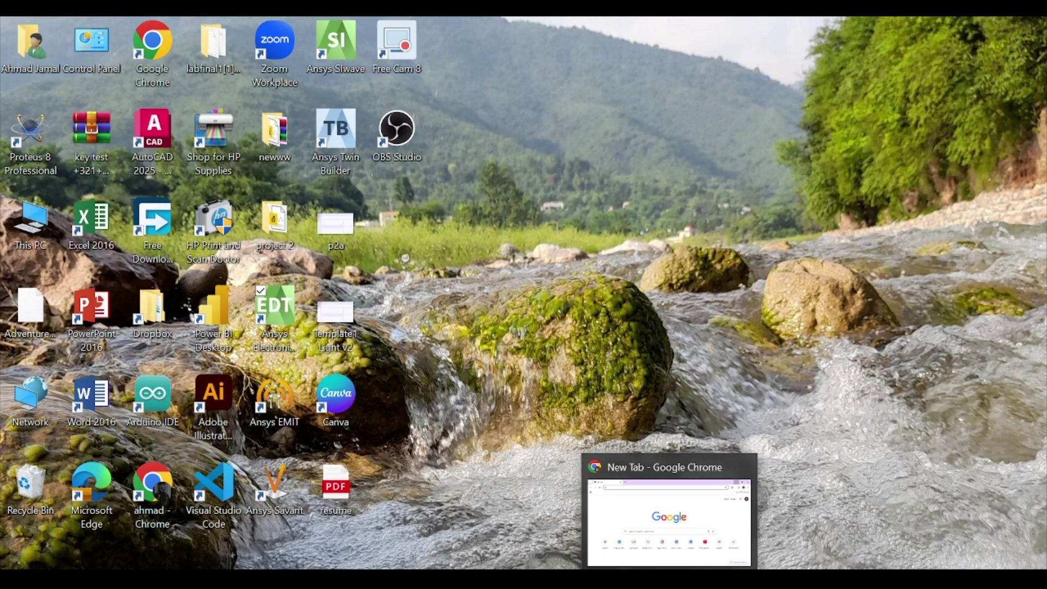
- Bring Chrome forward and rerun the past 'ansys students' search to open ansys.com/academic/students
left_click(669, 580)
left_click(363, 349)
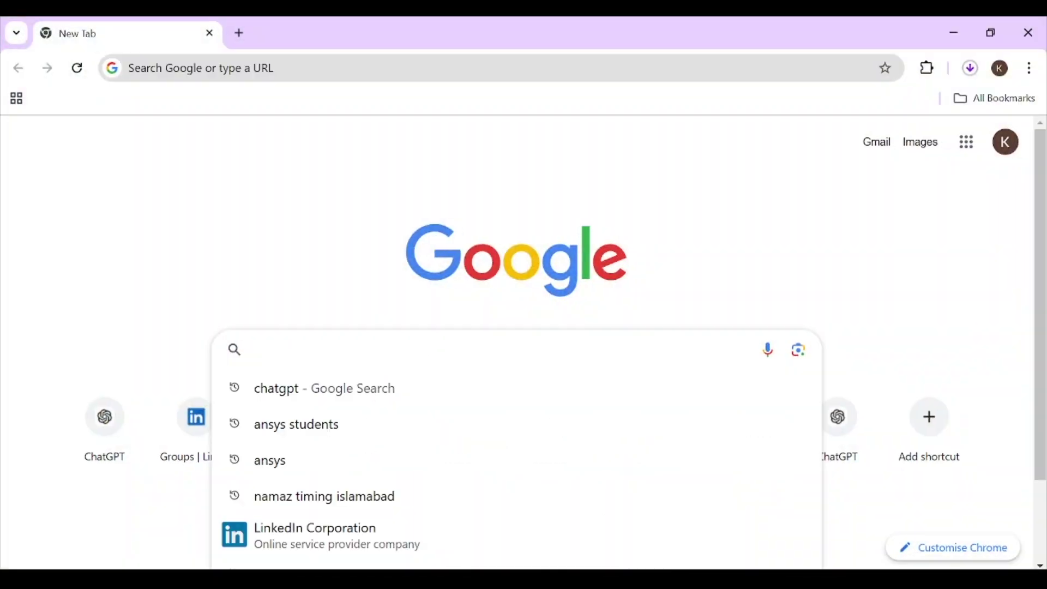
left_click(340, 436)
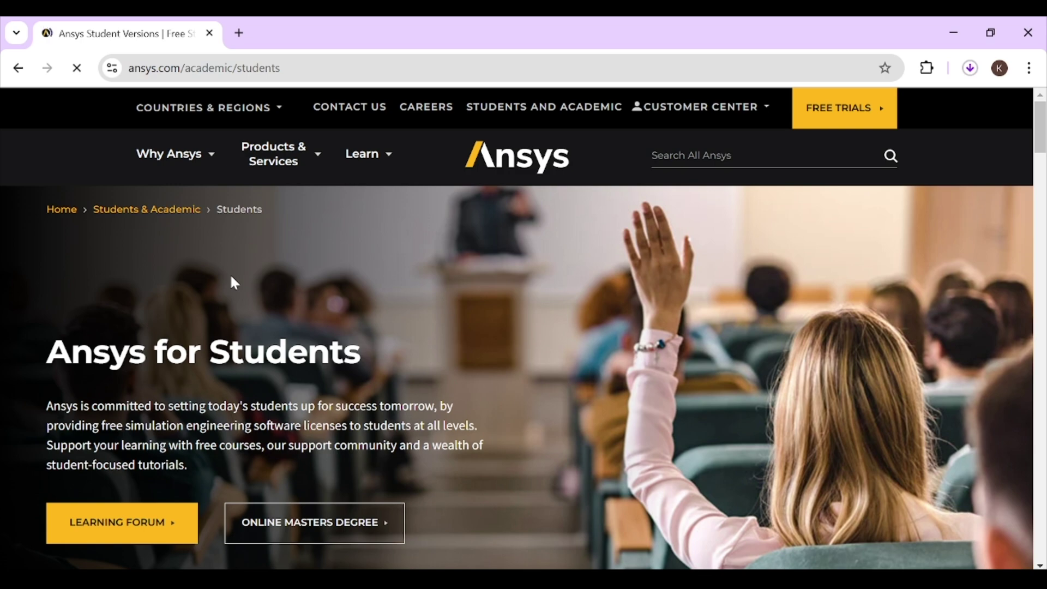
scroll(230, 273, "down", 7)
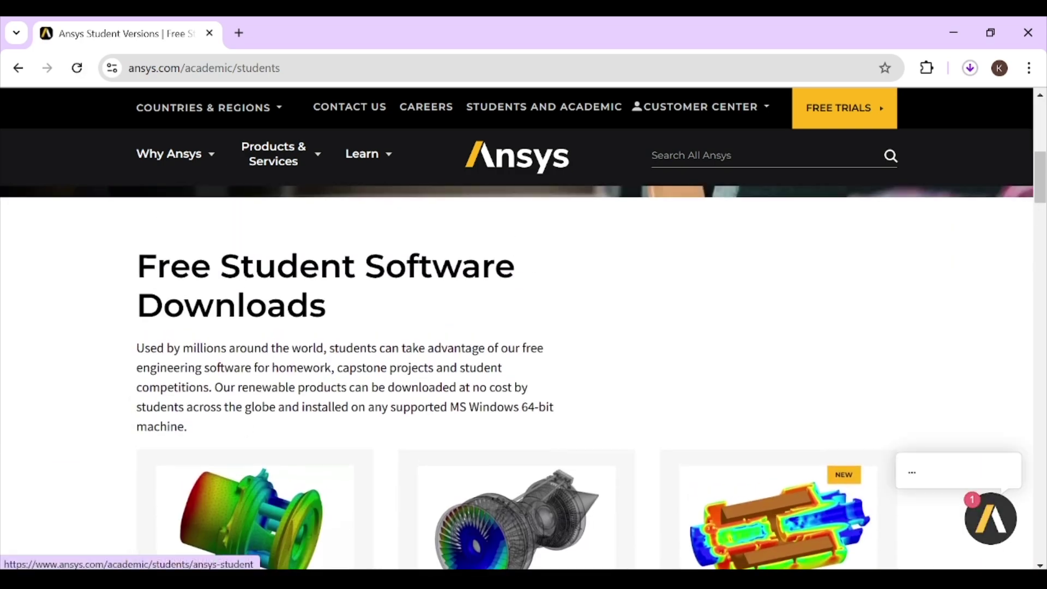
left_click_drag(123, 255, 327, 308)
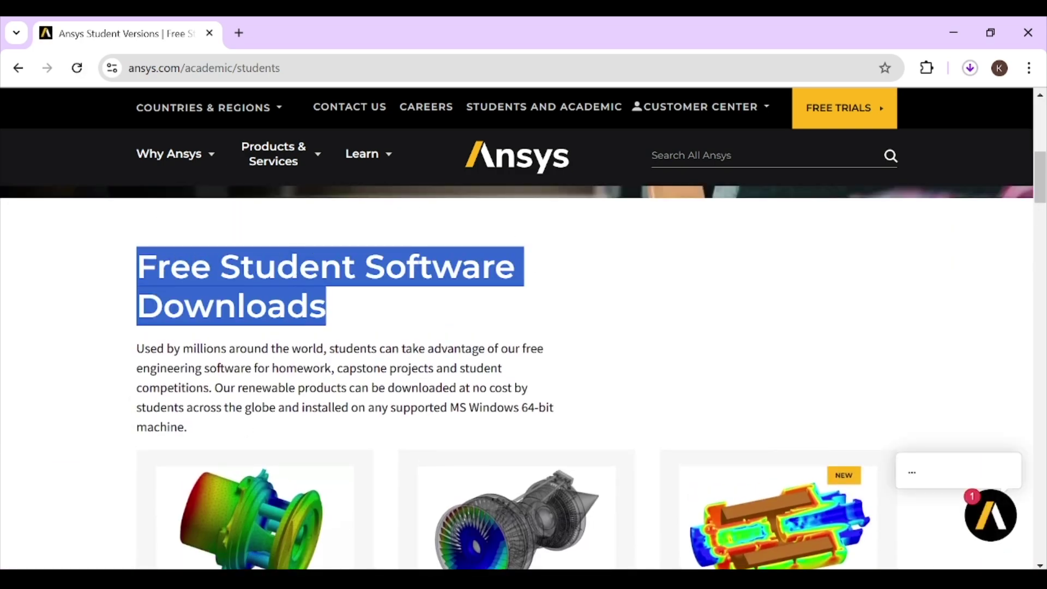
left_click(327, 309)
scroll(329, 311, "down", 3)
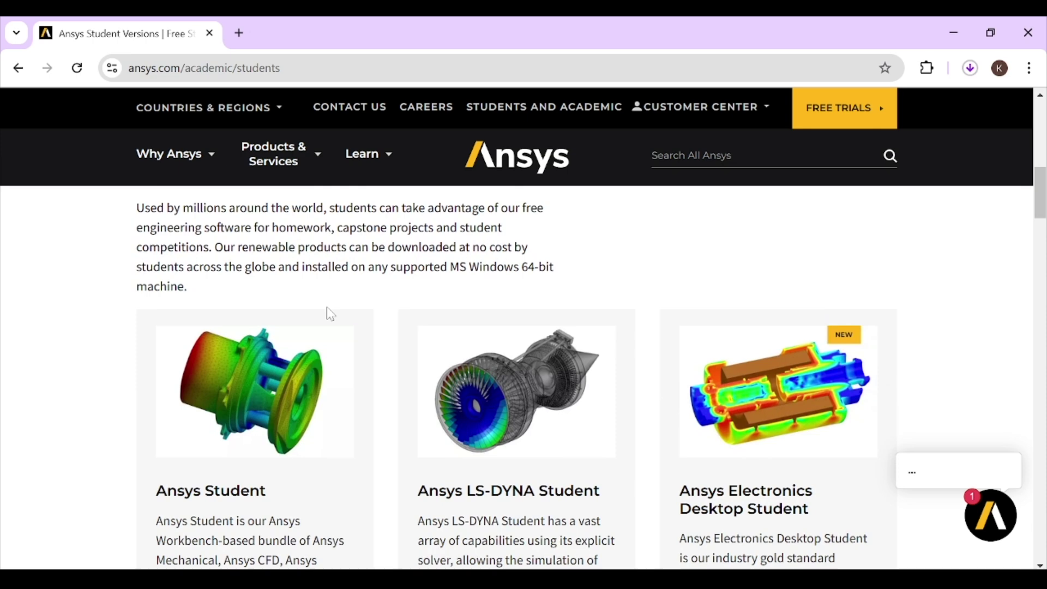
scroll(330, 315, "down", 2)
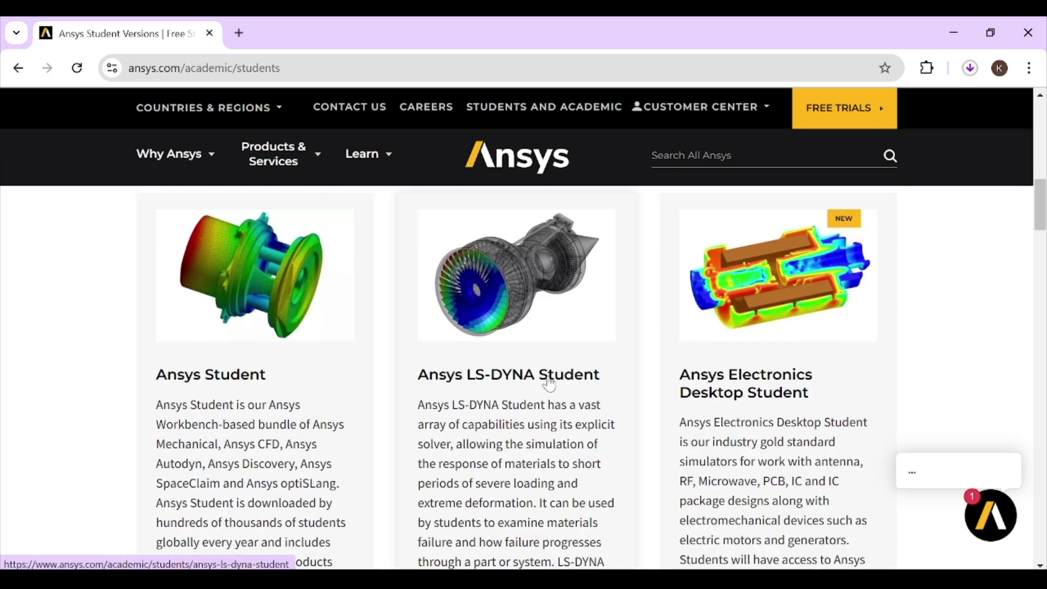
scroll(548, 380, "down", 1)
scroll(726, 367, "down", 2)
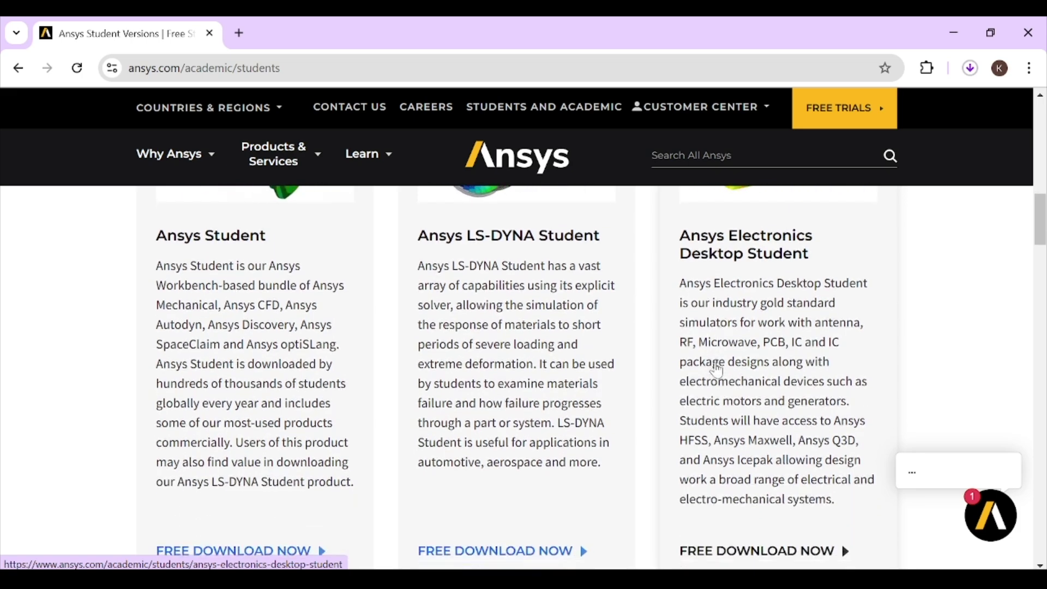
scroll(774, 322, "down", 7)
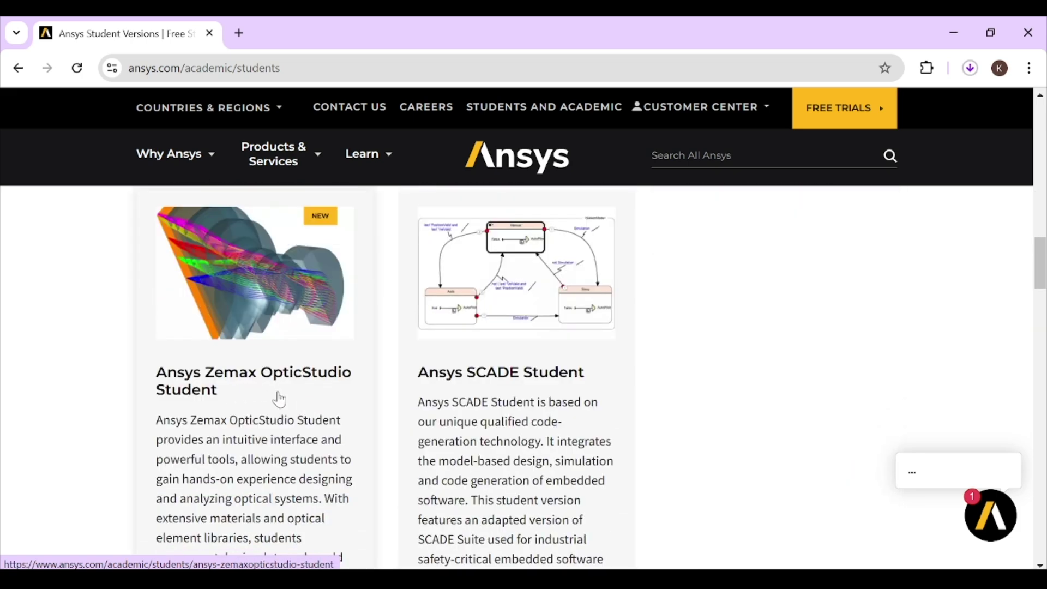
scroll(452, 403, "down", 1)
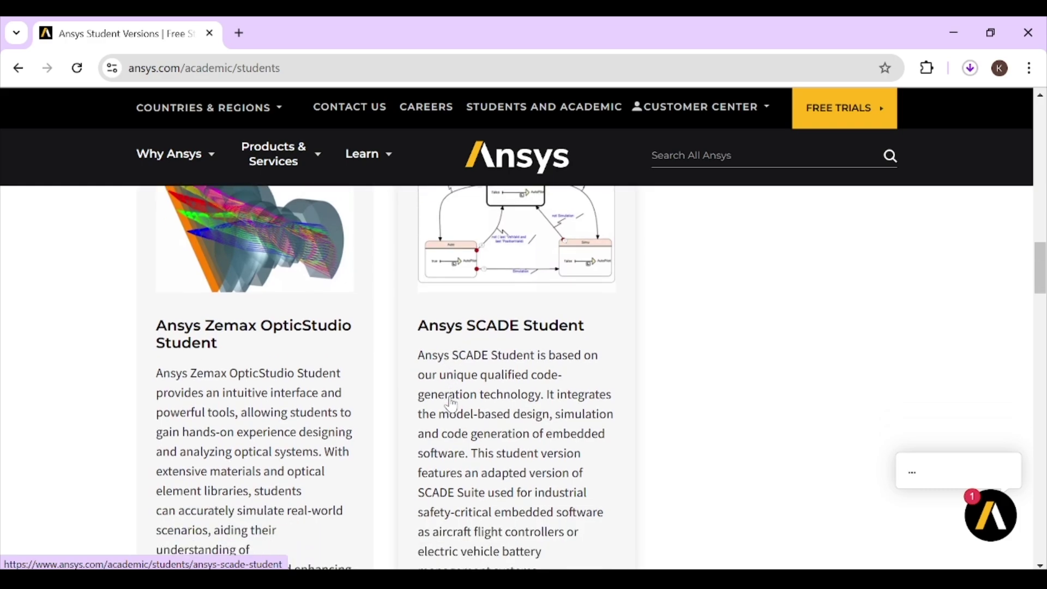
scroll(452, 404, "up", 8)
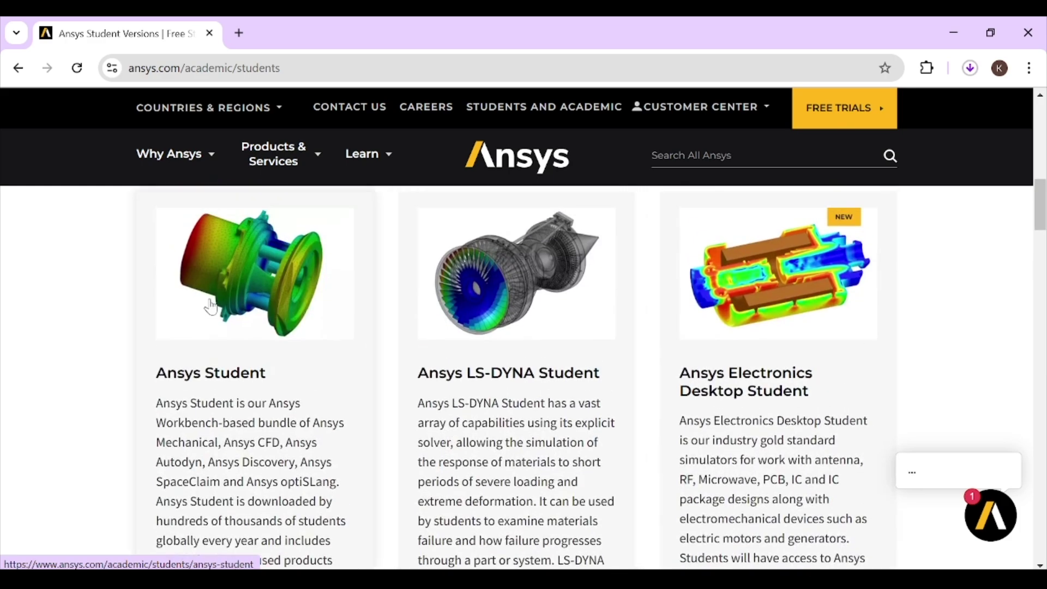
left_click(212, 306)
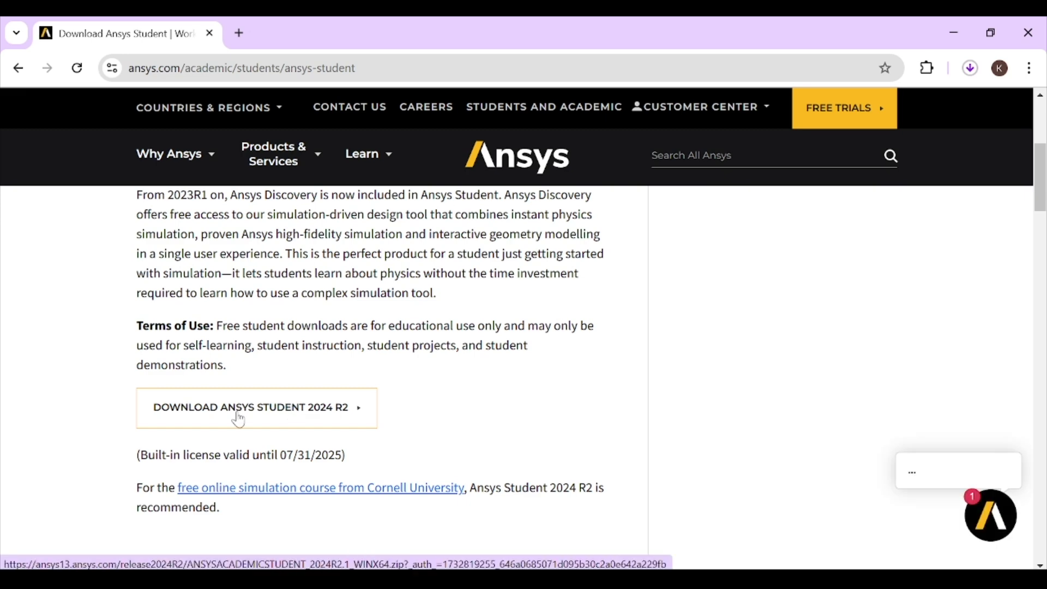
- Expand the Installation Steps section and read through it
scroll(238, 420, "down", 8)
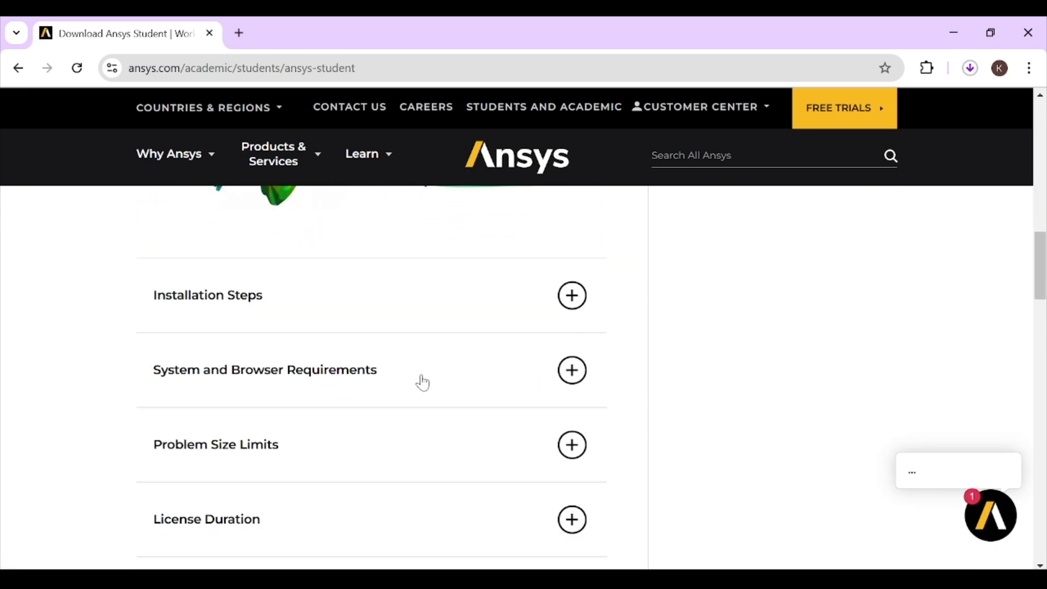
left_click(568, 298)
scroll(417, 433, "down", 1)
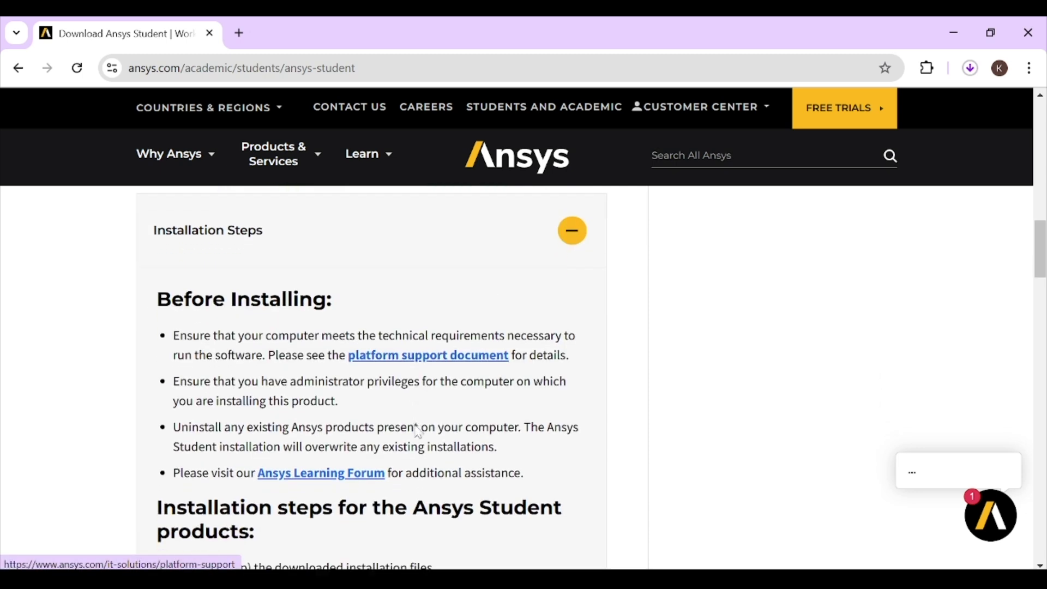
scroll(335, 418, "down", 1)
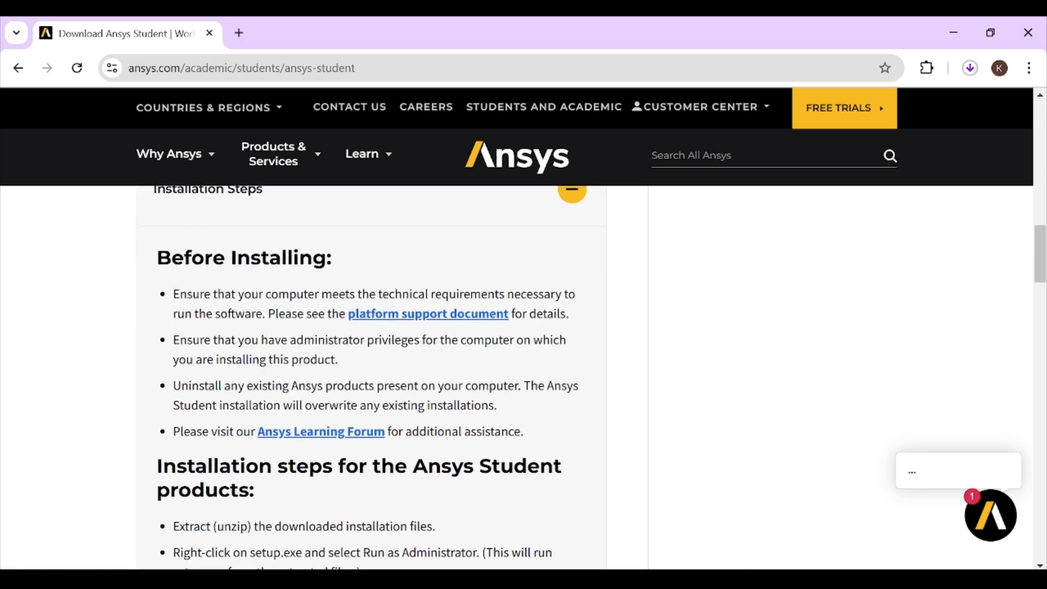
scroll(325, 405, "down", 1)
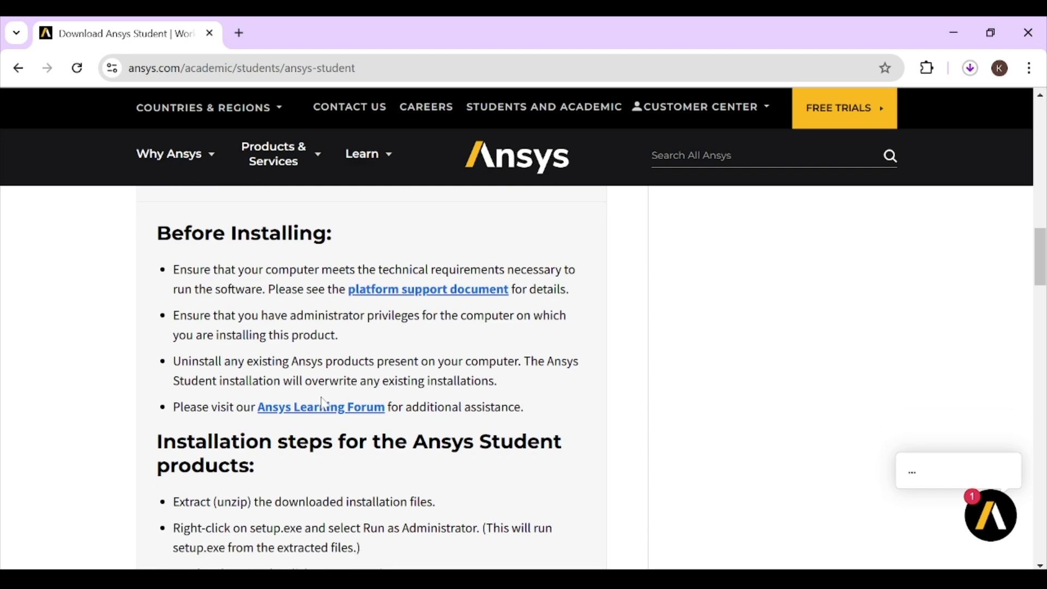
scroll(371, 376, "down", 1)
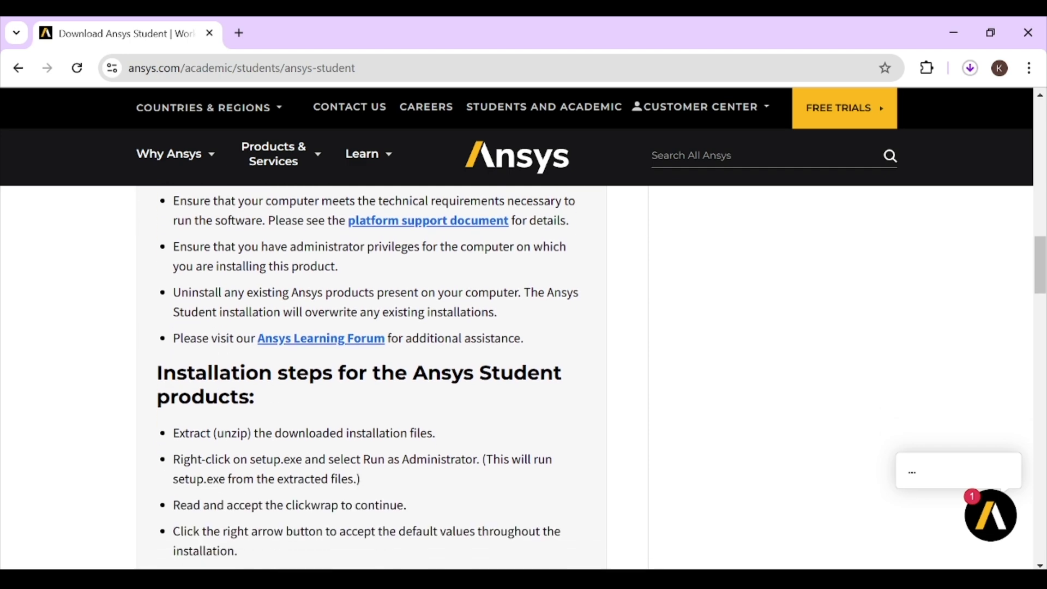
scroll(371, 376, "down", 2)
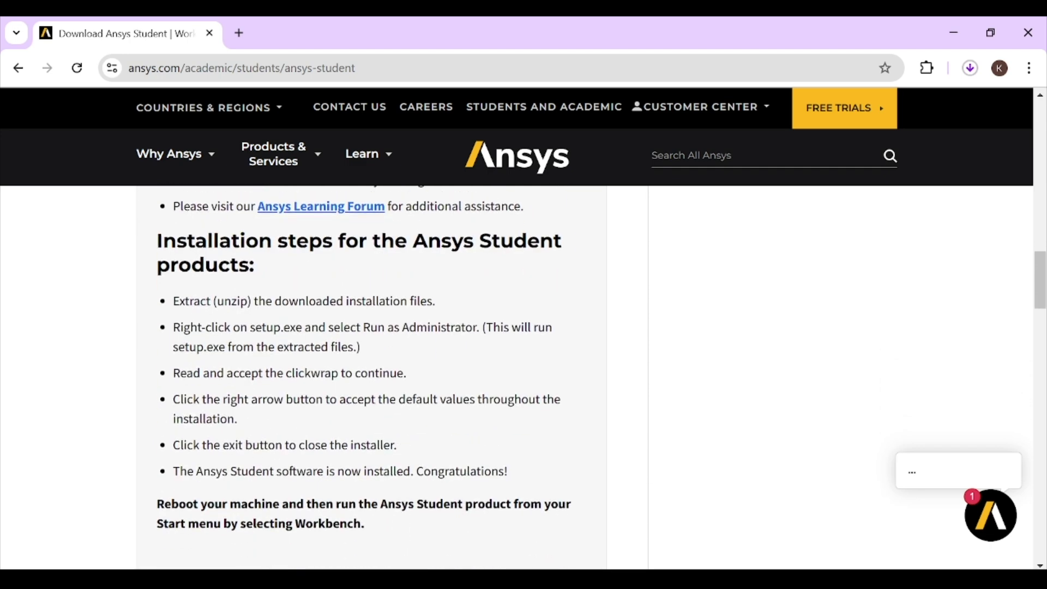
scroll(371, 376, "down", 1)
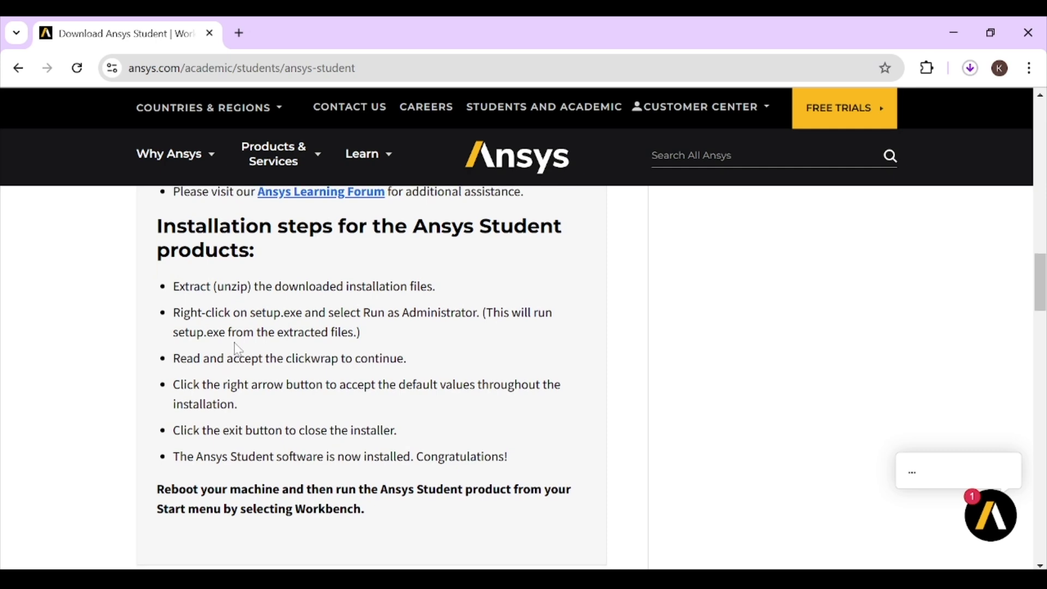
scroll(262, 557, "down", 5)
- Expand the System and Browser Requirements and License Duration sections
left_click(565, 319)
scroll(440, 367, "down", 3)
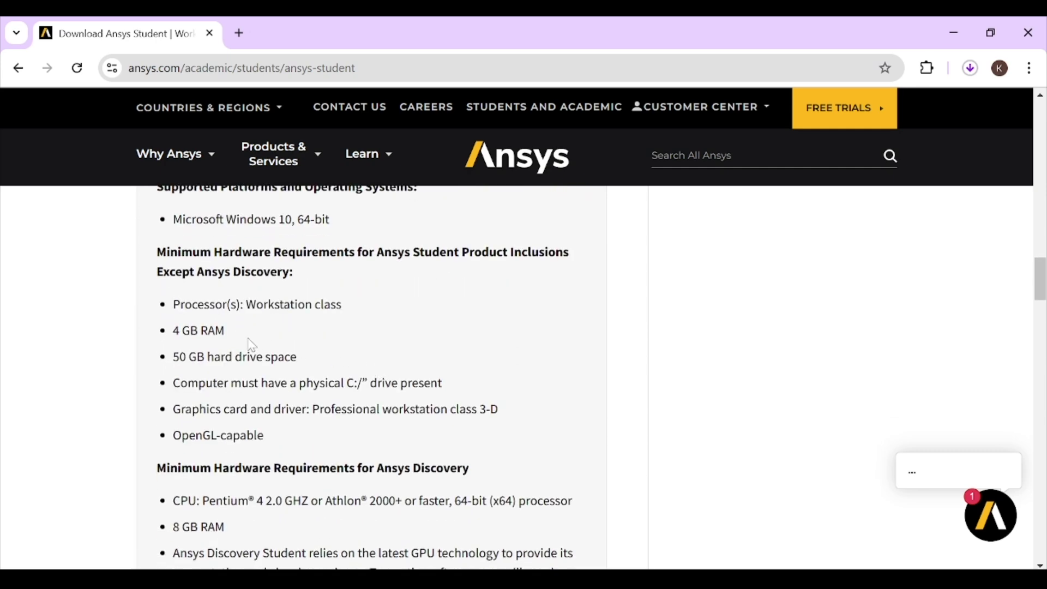
scroll(397, 297, "down", 2)
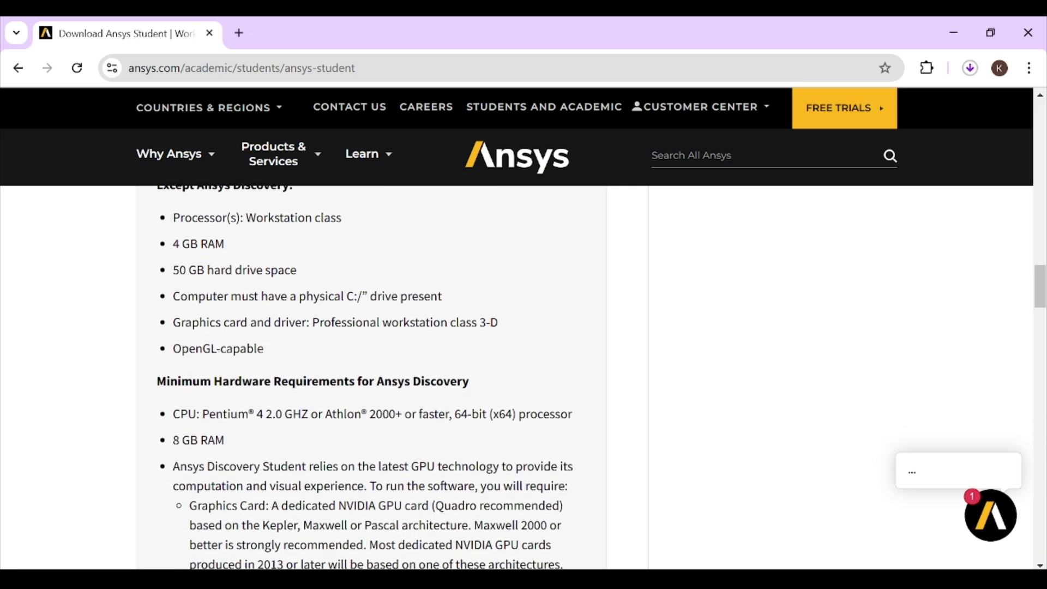
scroll(398, 298, "down", 10)
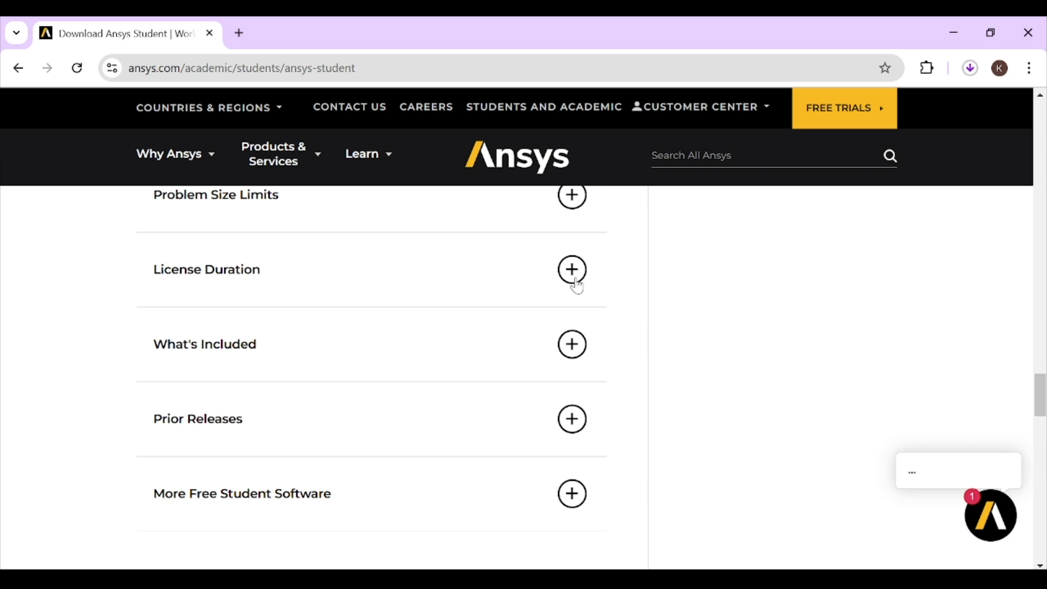
left_click(573, 270)
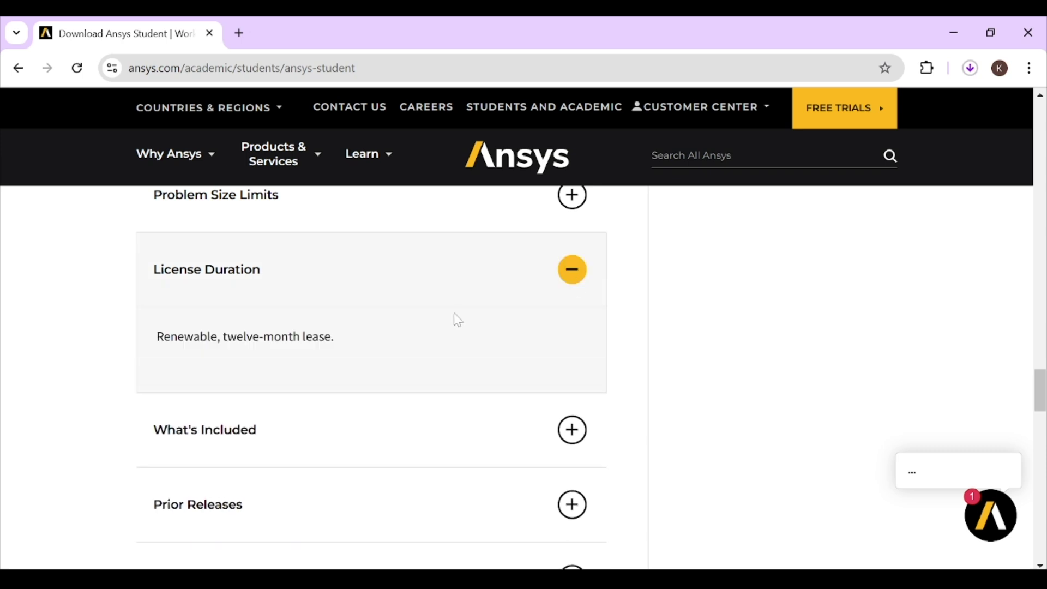
- Expand the What's Included section and scroll through the prior releases
scroll(395, 365, "down", 2)
left_click(392, 363)
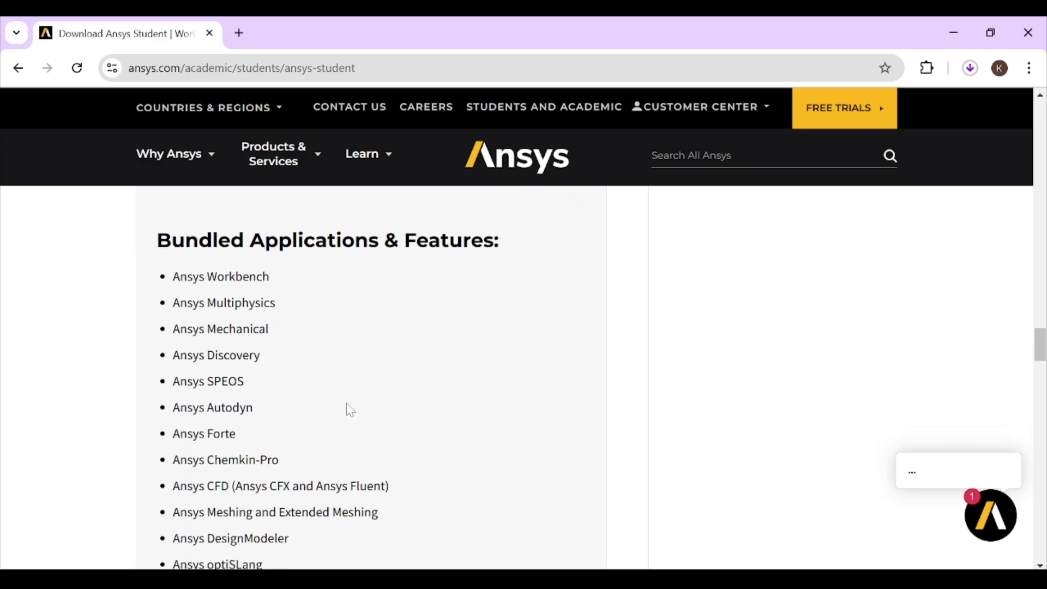
scroll(350, 410, "down", 15)
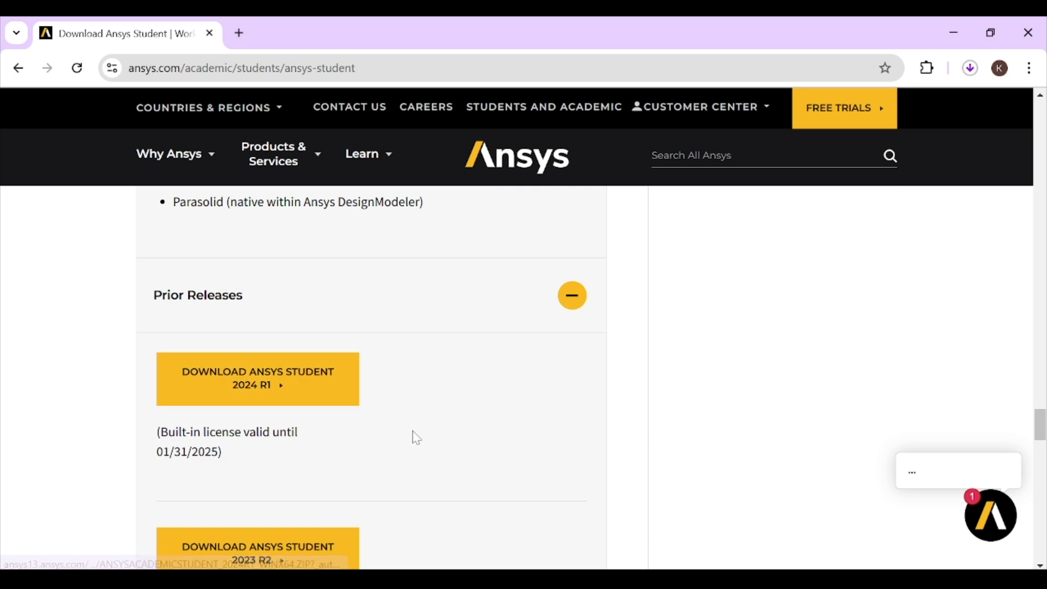
scroll(415, 437, "down", 1)
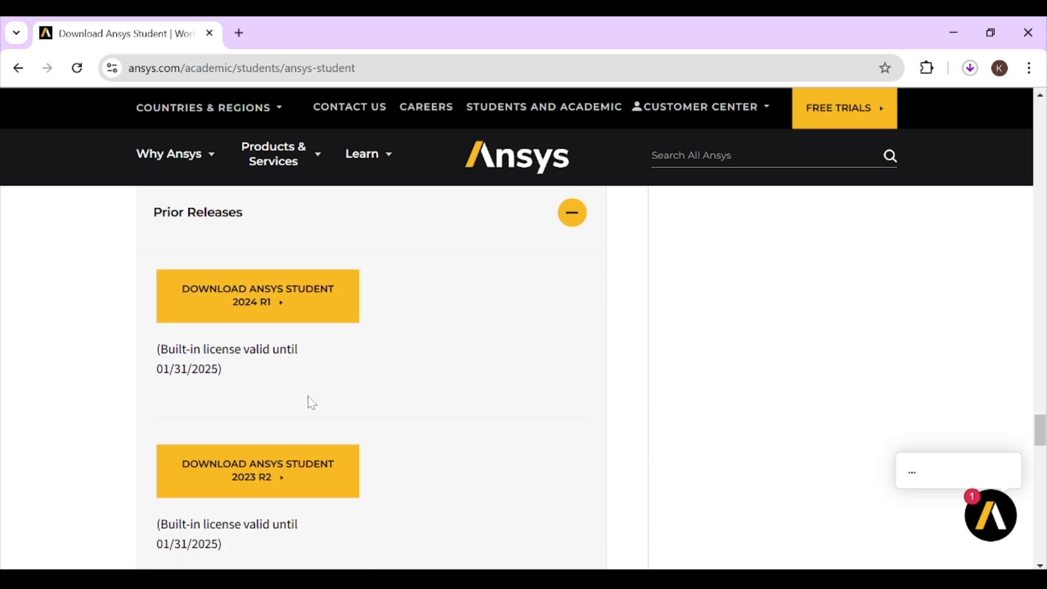
scroll(307, 401, "down", 3)
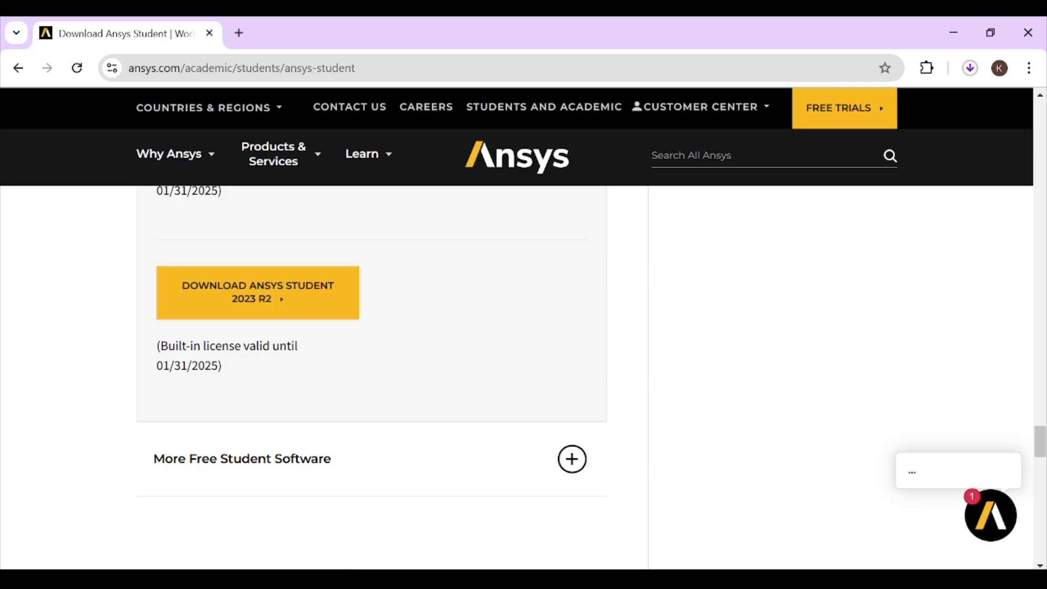
scroll(316, 372, "down", 1)
- Return to the top and download the Ansys Student 2024 R2 installer
scroll(317, 376, "up", 10)
scroll(241, 402, "down", 7)
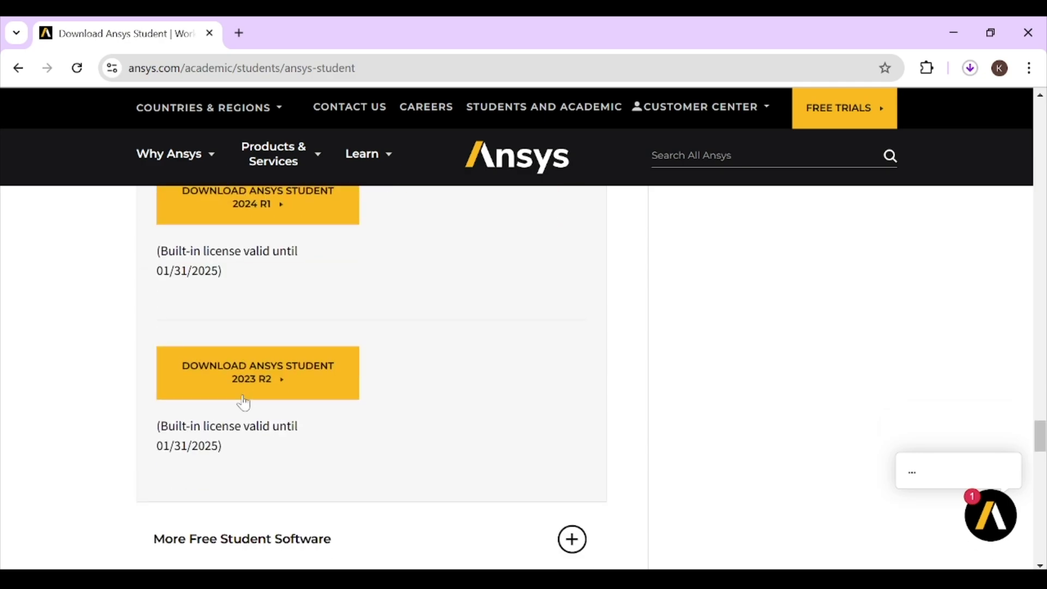
scroll(243, 442, "up", 20)
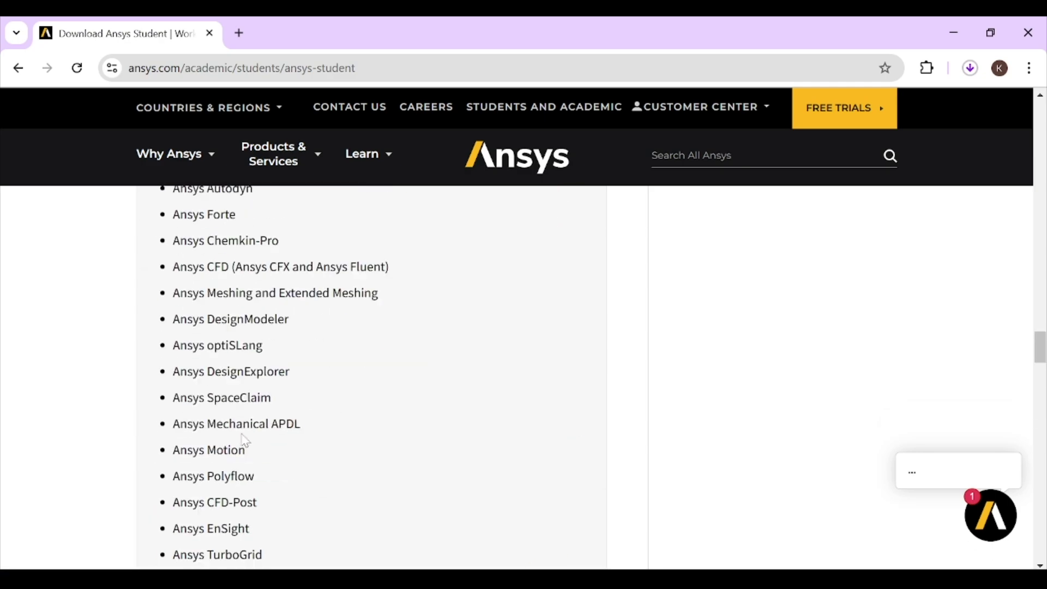
scroll(245, 441, "up", 3)
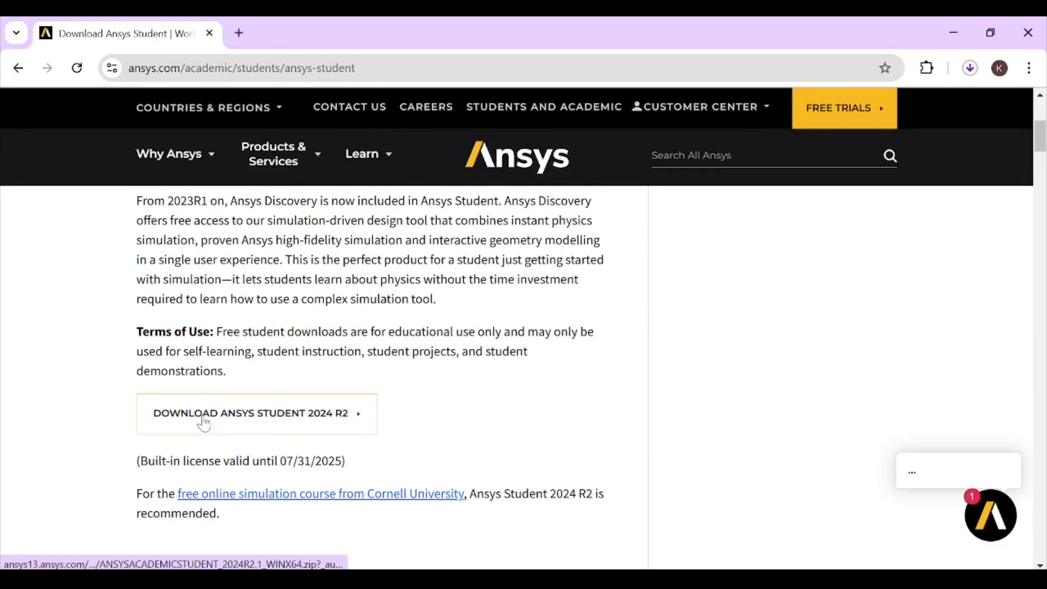
left_click(225, 435)
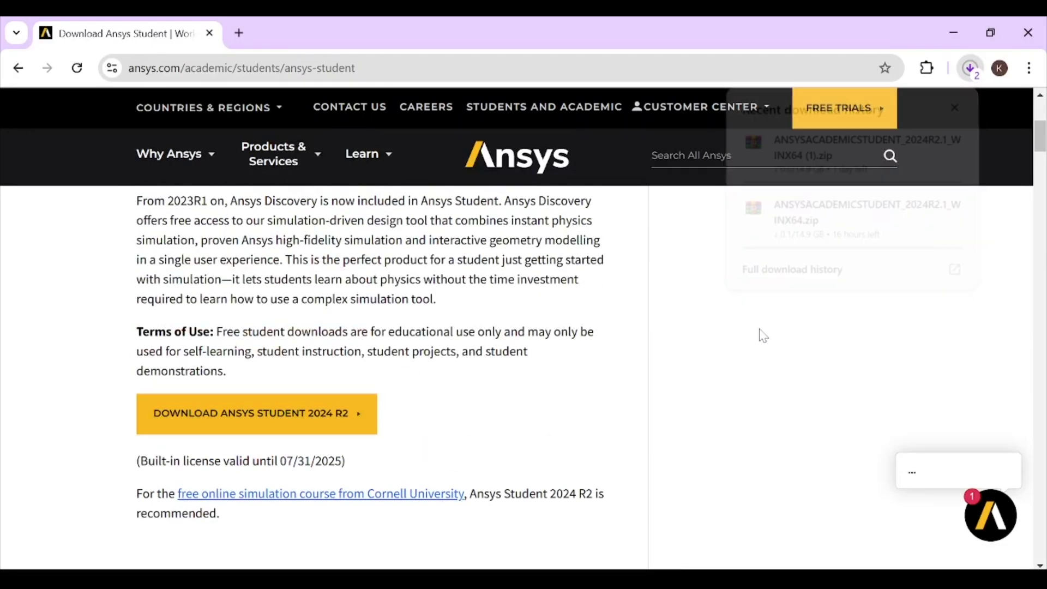
- Open the Ansys chat assistant panel on the page
left_click(989, 532)
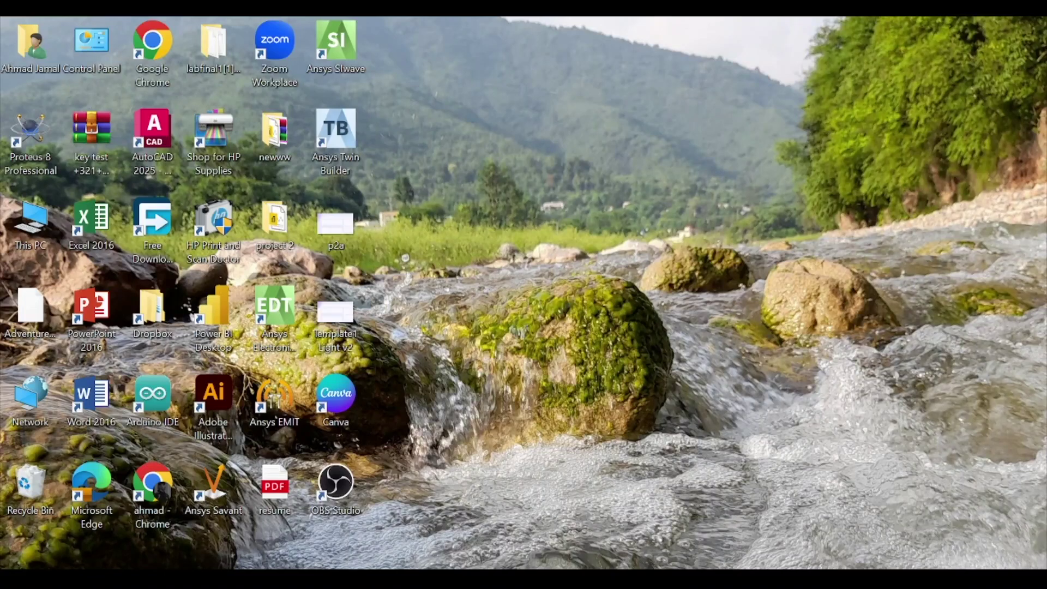
- Extract the Ansys Student zip archive here, overwriting all existing files
left_click(505, 513)
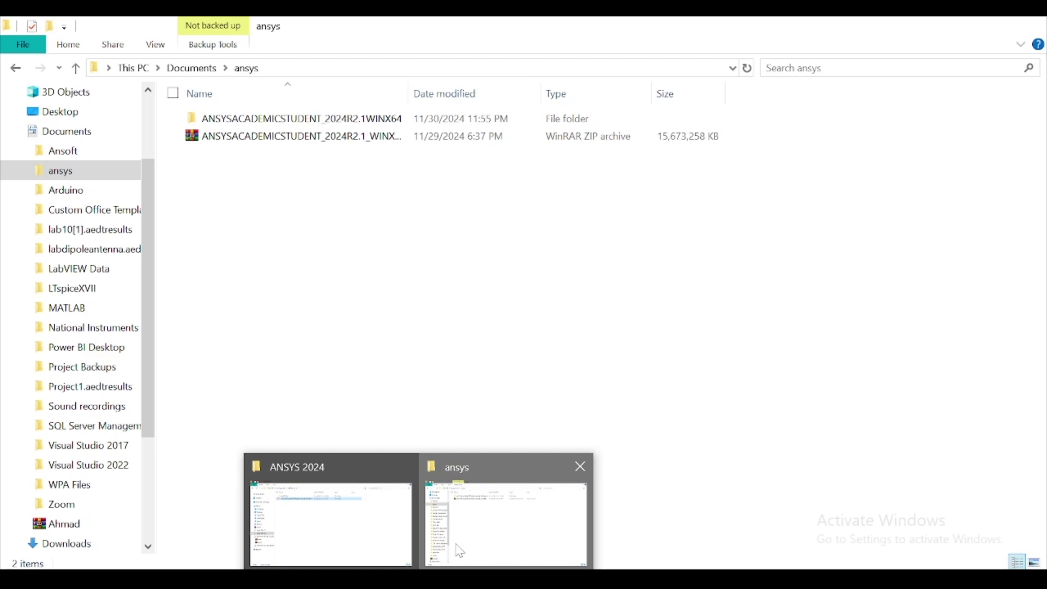
left_click(253, 134)
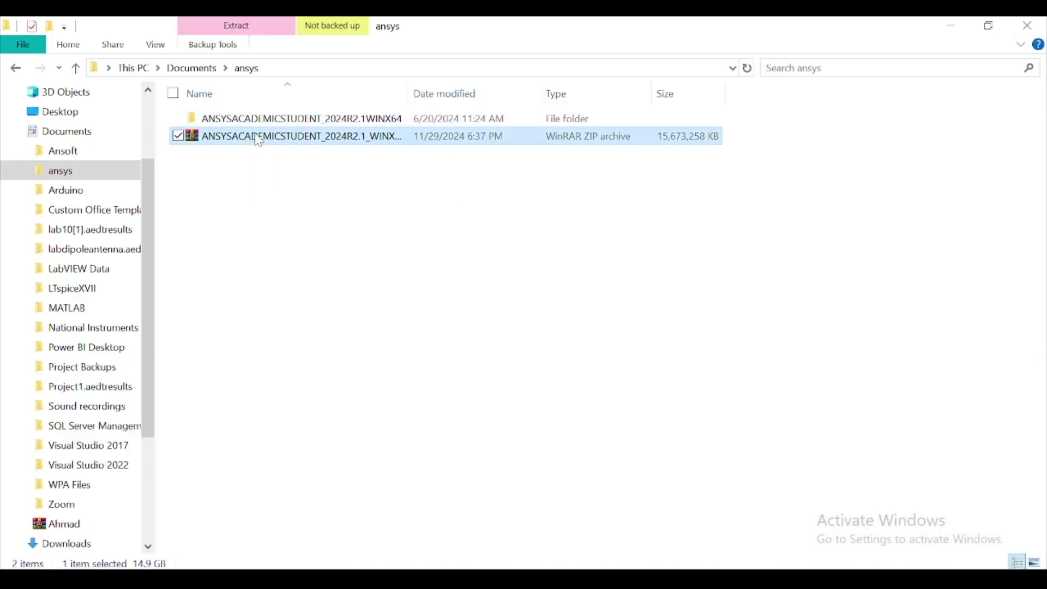
right_click(254, 134)
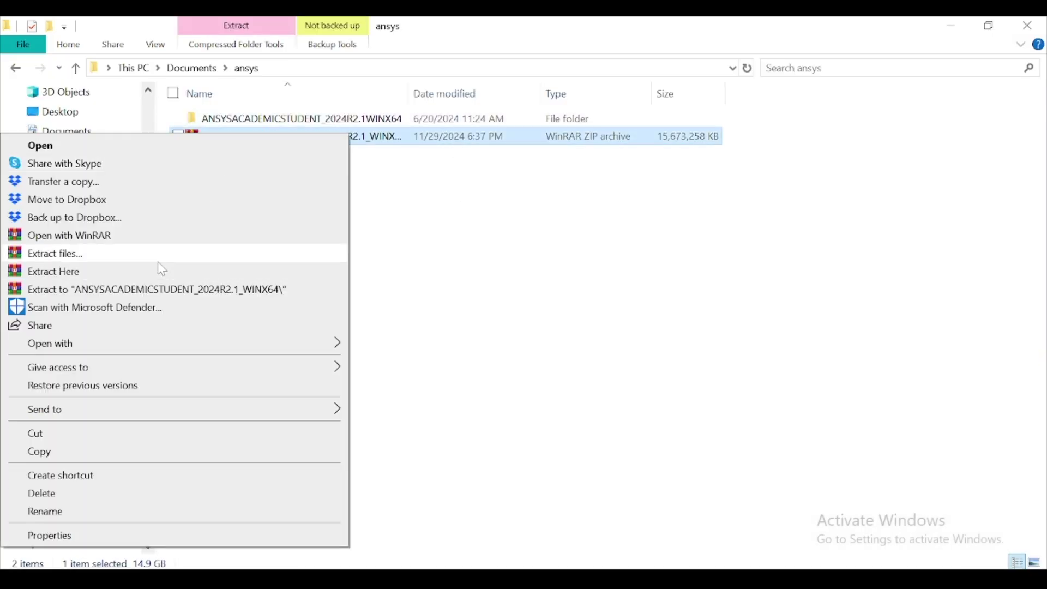
left_click(155, 269)
left_click(497, 399)
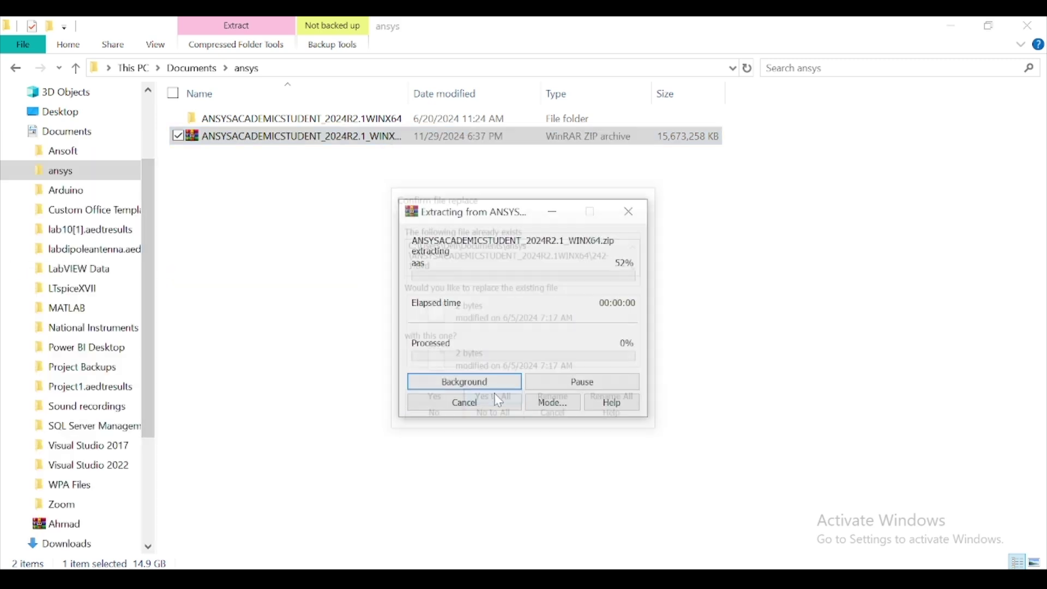
left_click(548, 213)
- Run setup from the ANSYSACADEMICSTUDENT_2024R2.1WINX64 folder inside ANSYS 2024
left_click(346, 543)
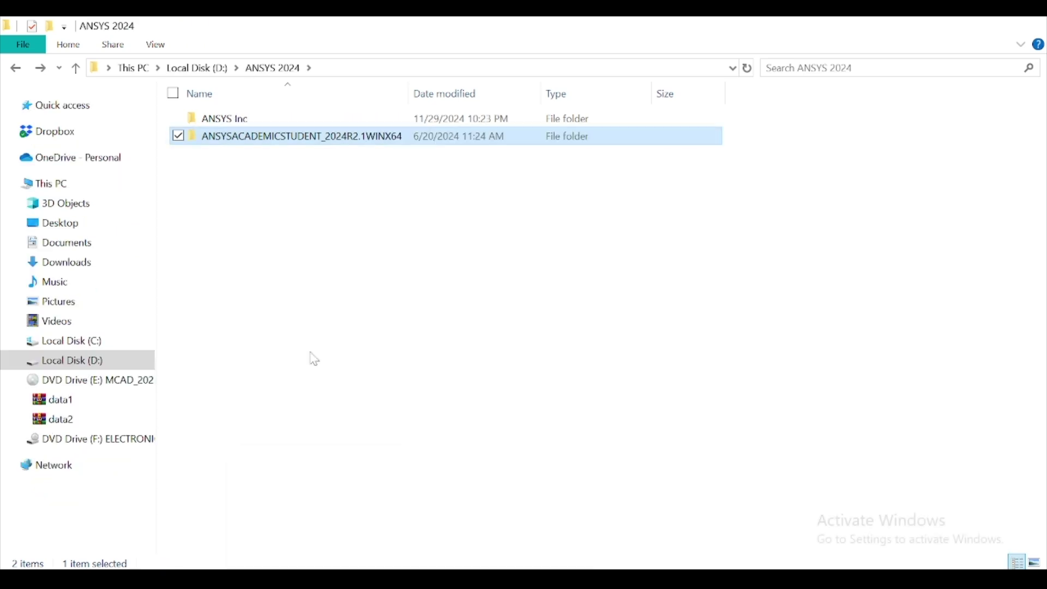
double_click(267, 135)
scroll(327, 244, "down", 12)
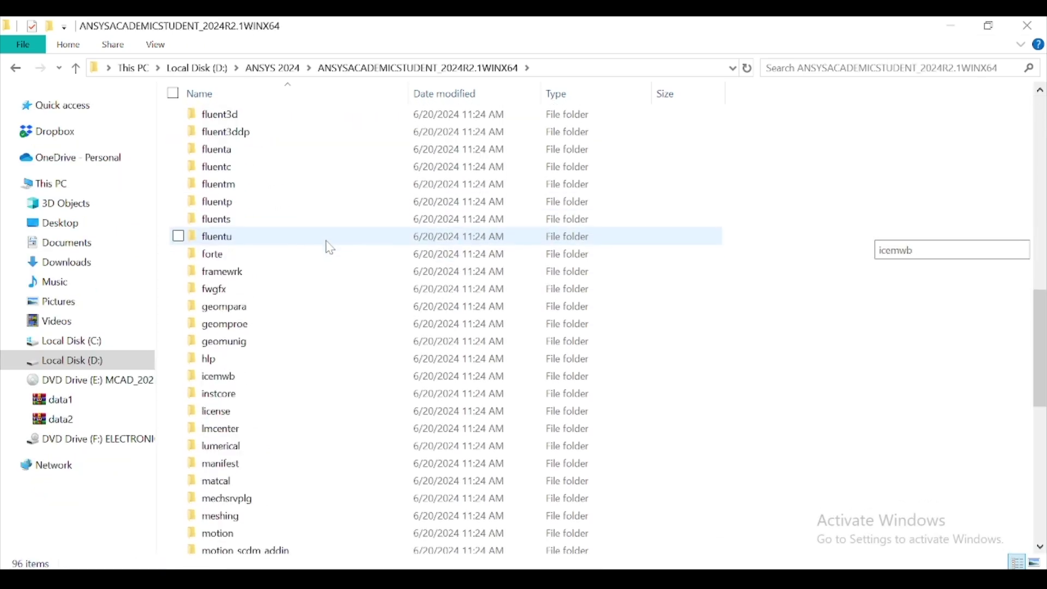
scroll(330, 248, "down", 11)
double_click(241, 543)
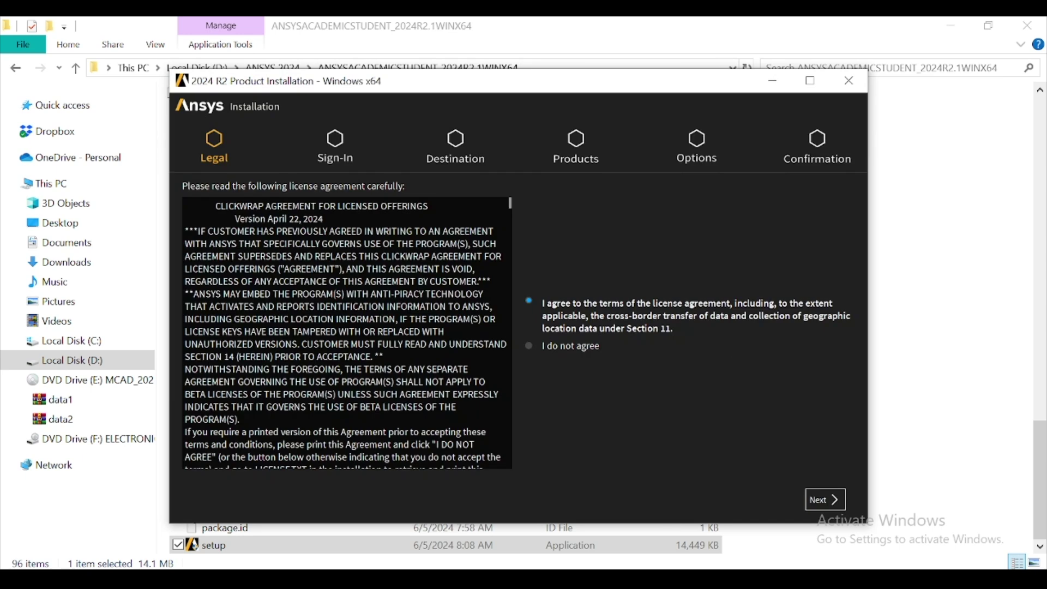
- Read through the Ansys license agreement, accept it, and continue to the Destination page
scroll(347, 333, "down", 15)
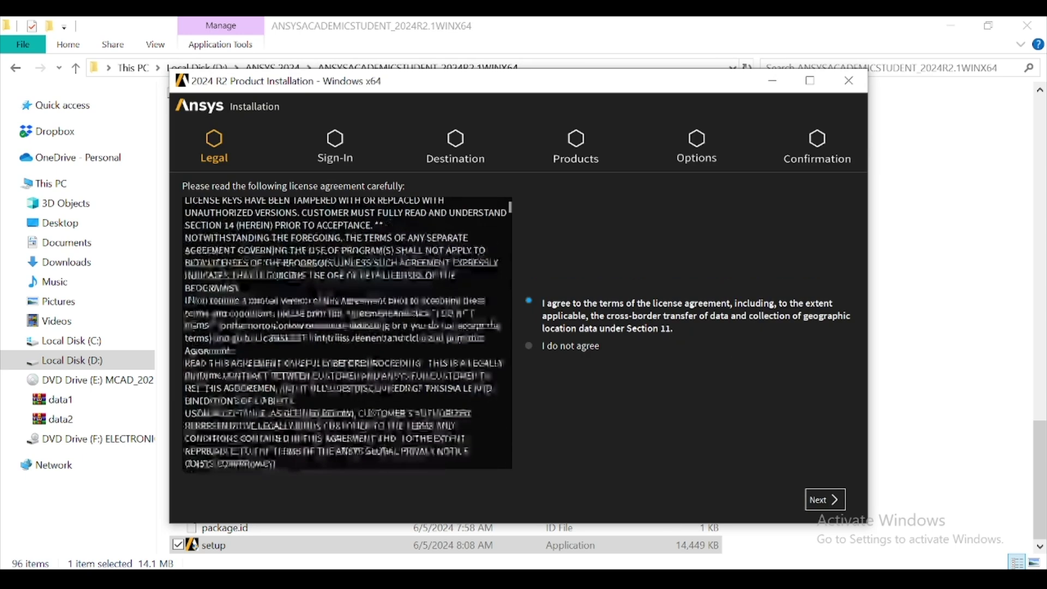
scroll(347, 333, "down", 20)
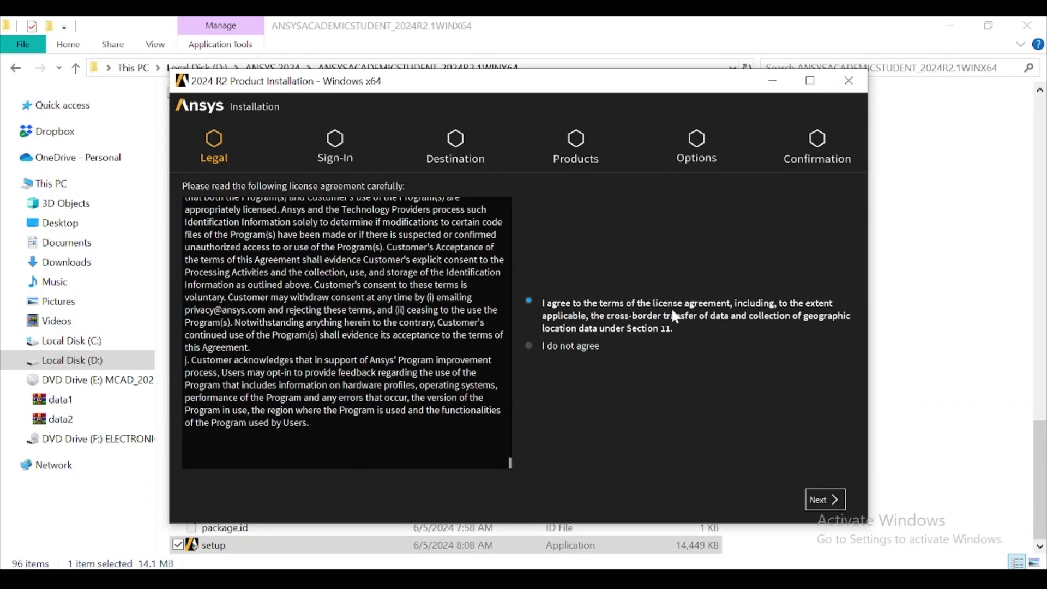
left_click(828, 501)
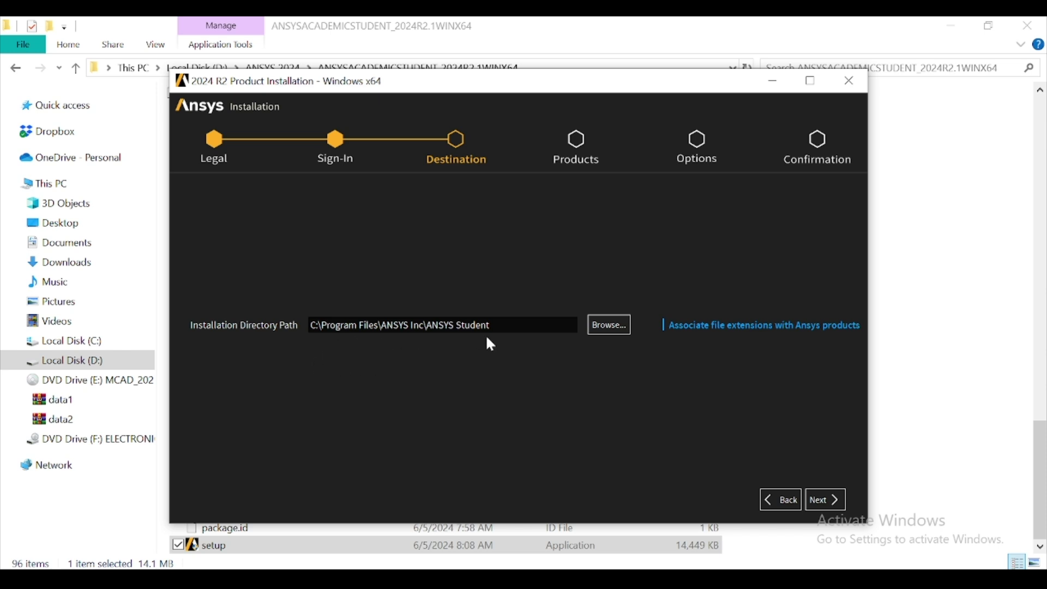
- Install into C:\Program Files\ANSYS Inc\ANSYS Student and view the progress log at 100%
left_click(827, 501)
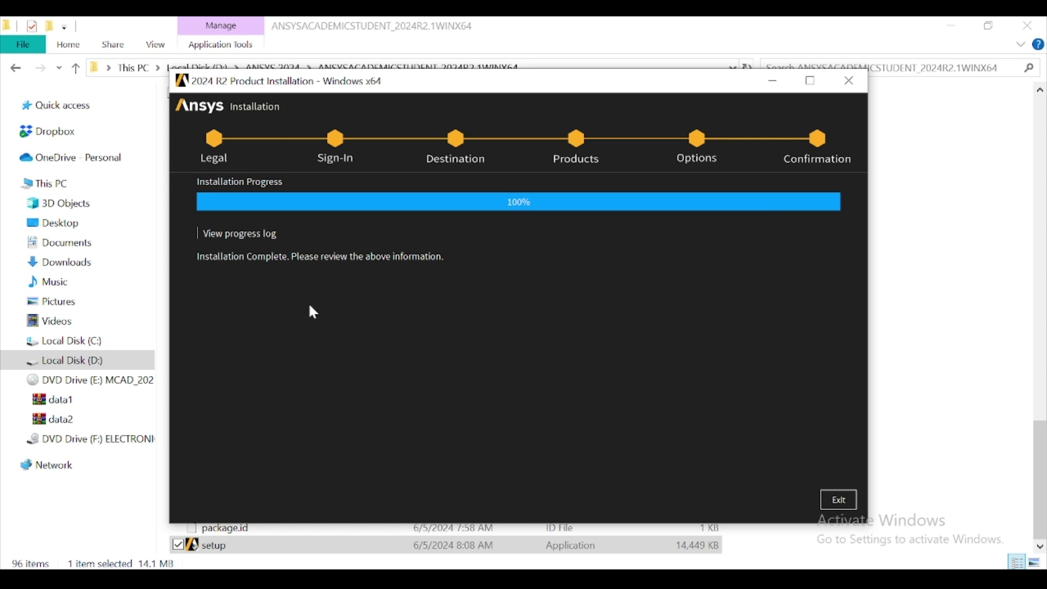
left_click(240, 235)
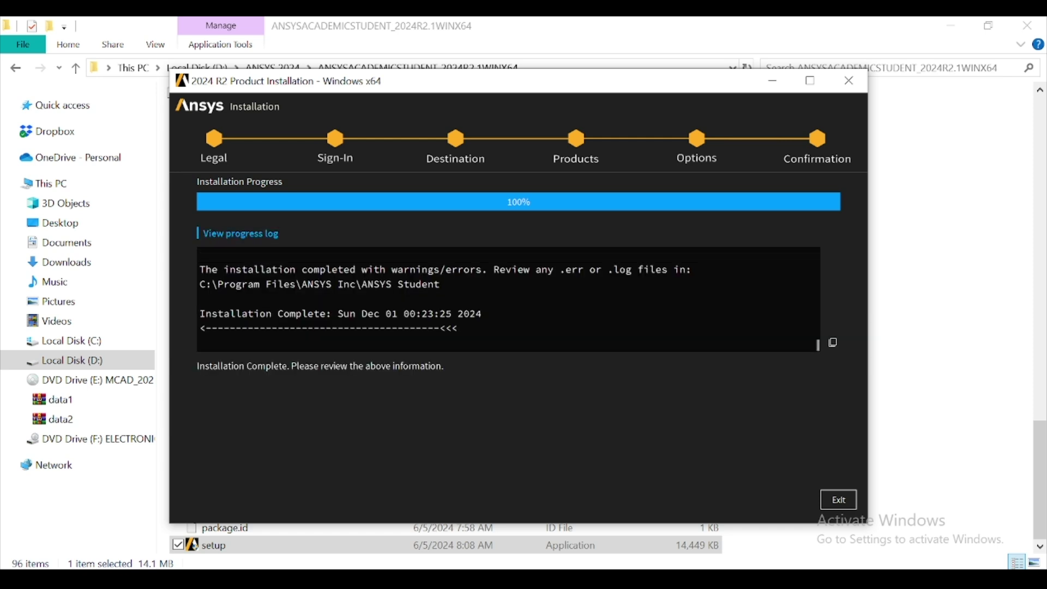
- Exit the finished Ansys installer and bring up the Start menu
left_click(839, 499)
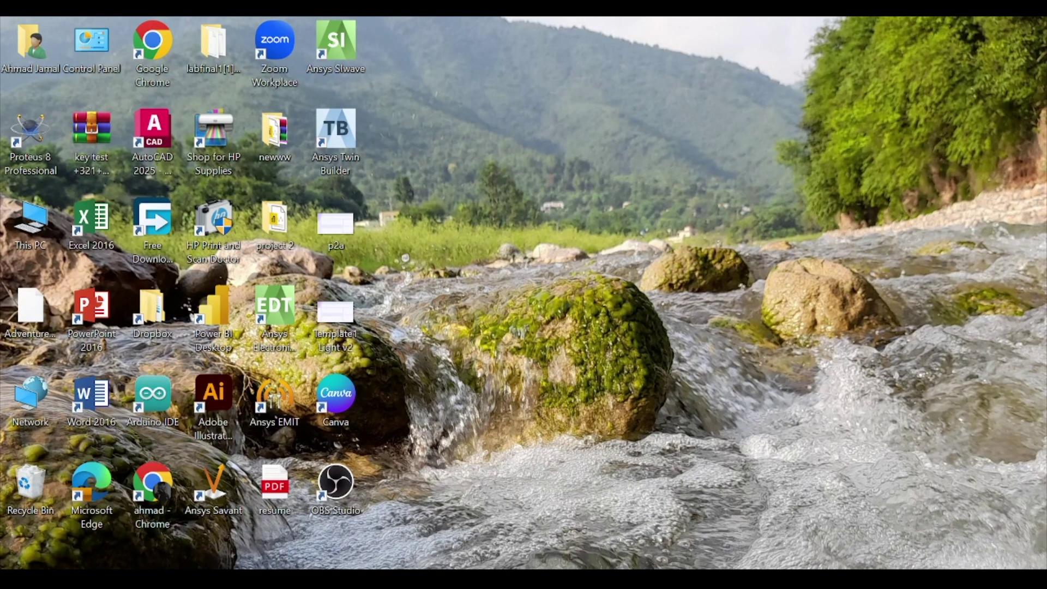
key("super")
- Search the Start menu for 'ans' and launch Ansys Electronics Desktop 2021 R1
left_click(624, 473)
key("super")
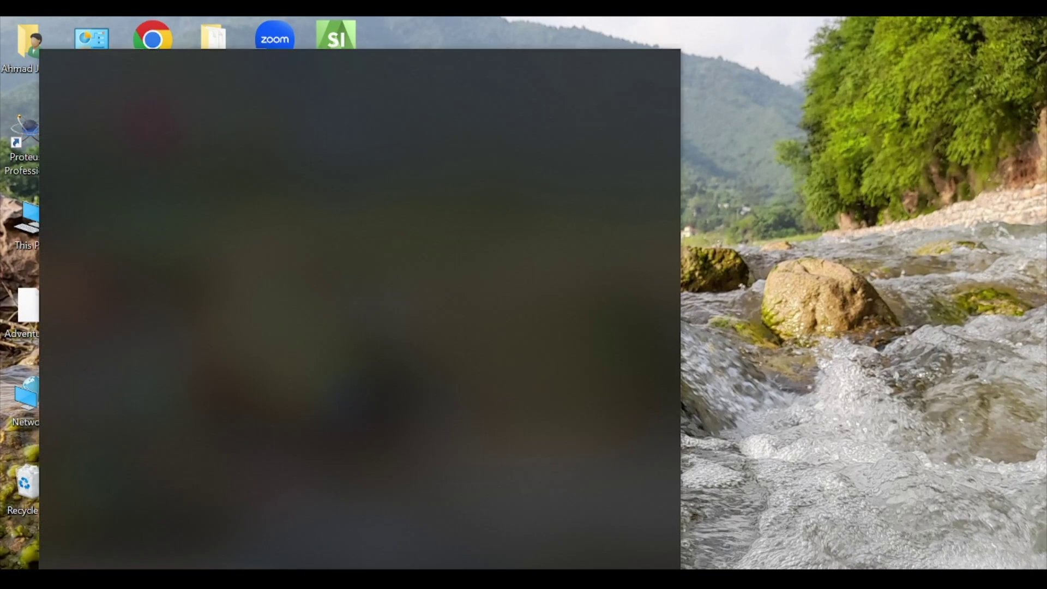
type("ans")
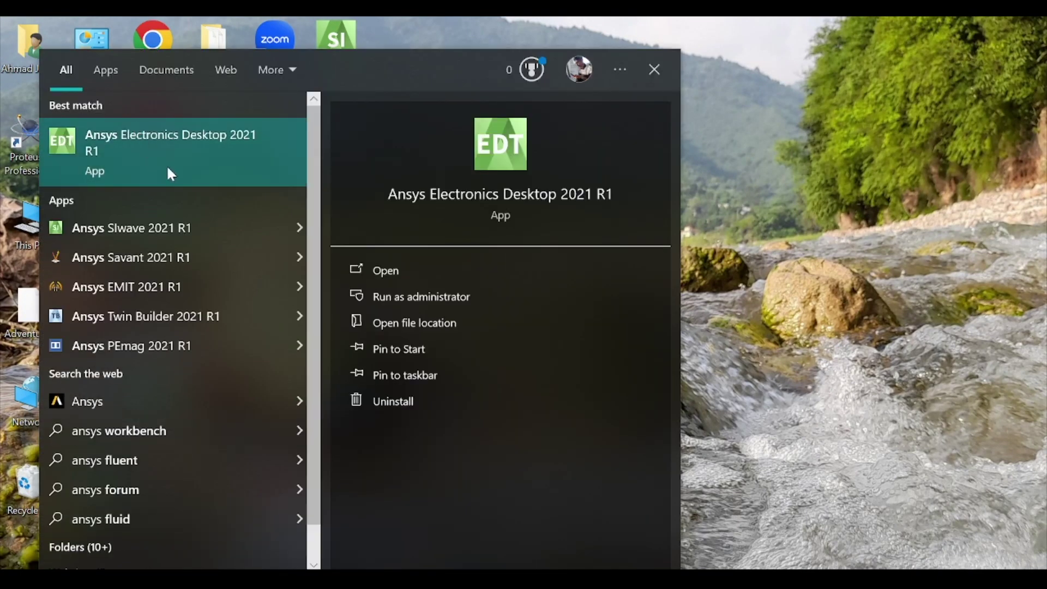
left_click(168, 173)
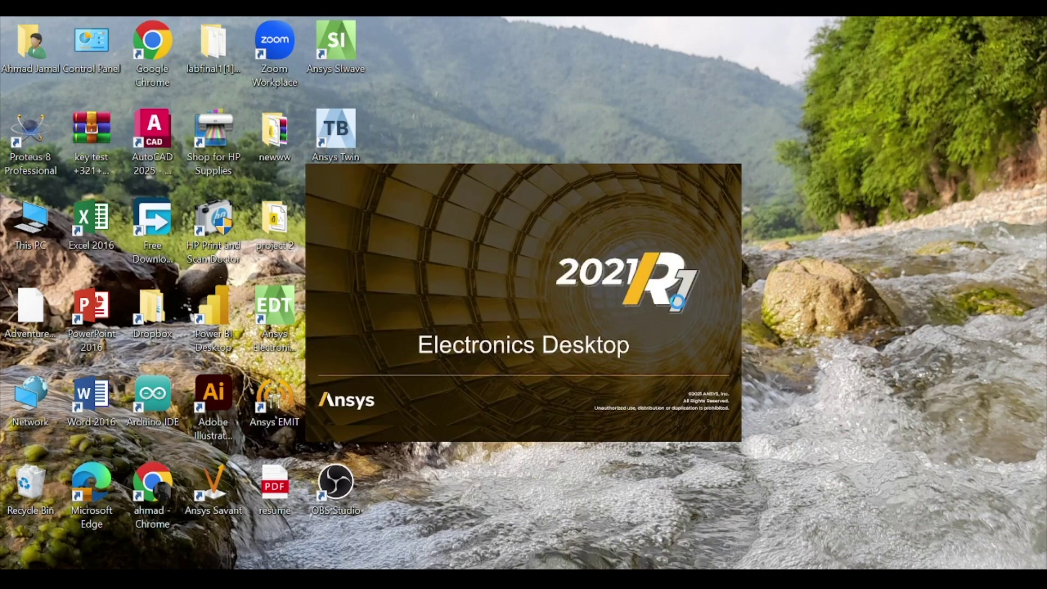